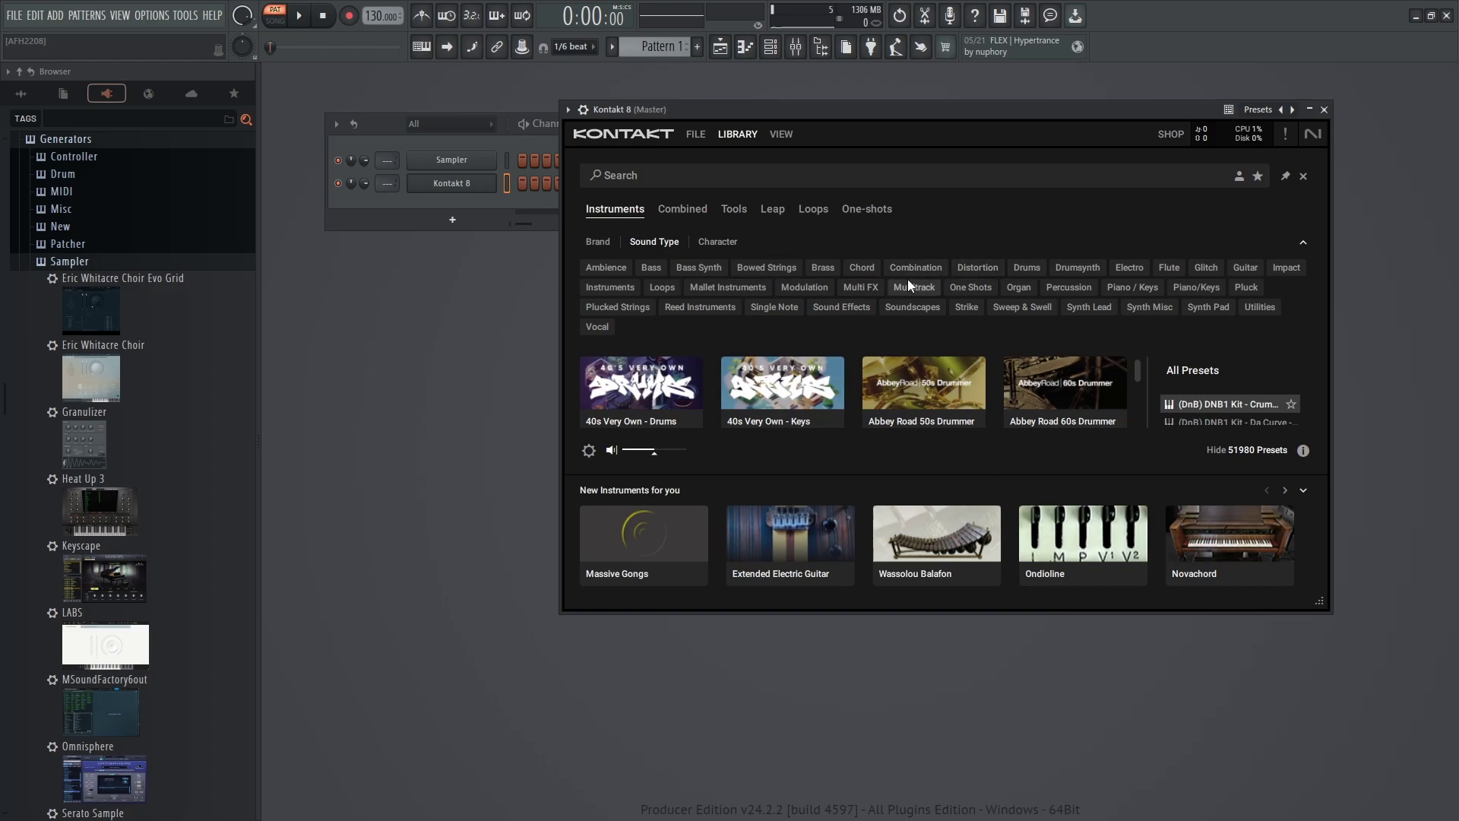
# - Add a Kontakt 8 instance via the Channel Rack, inspect its window, then close it
pyautogui.click(459, 219)
pyautogui.write('k')
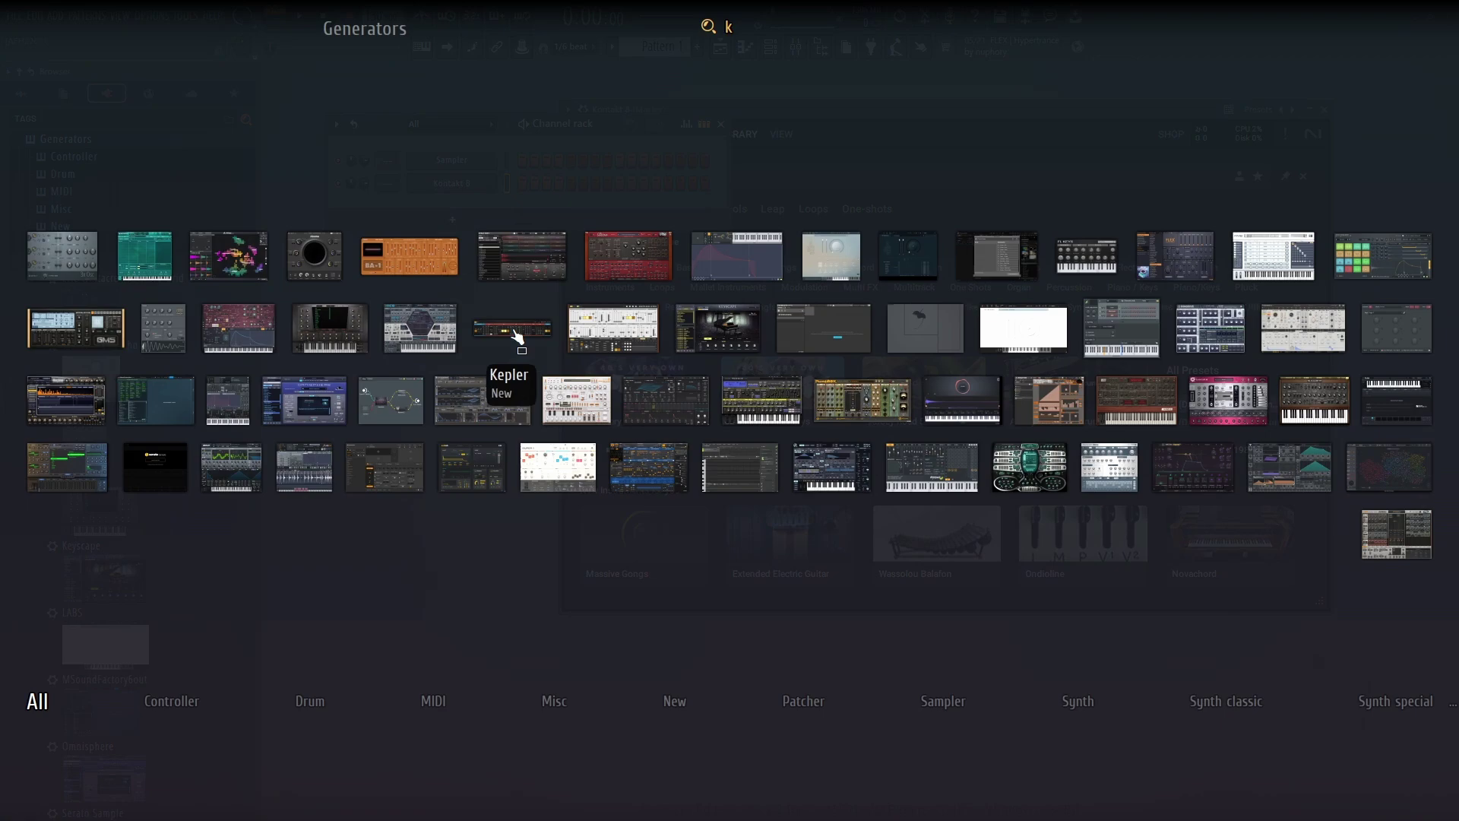
pyautogui.write('ont')
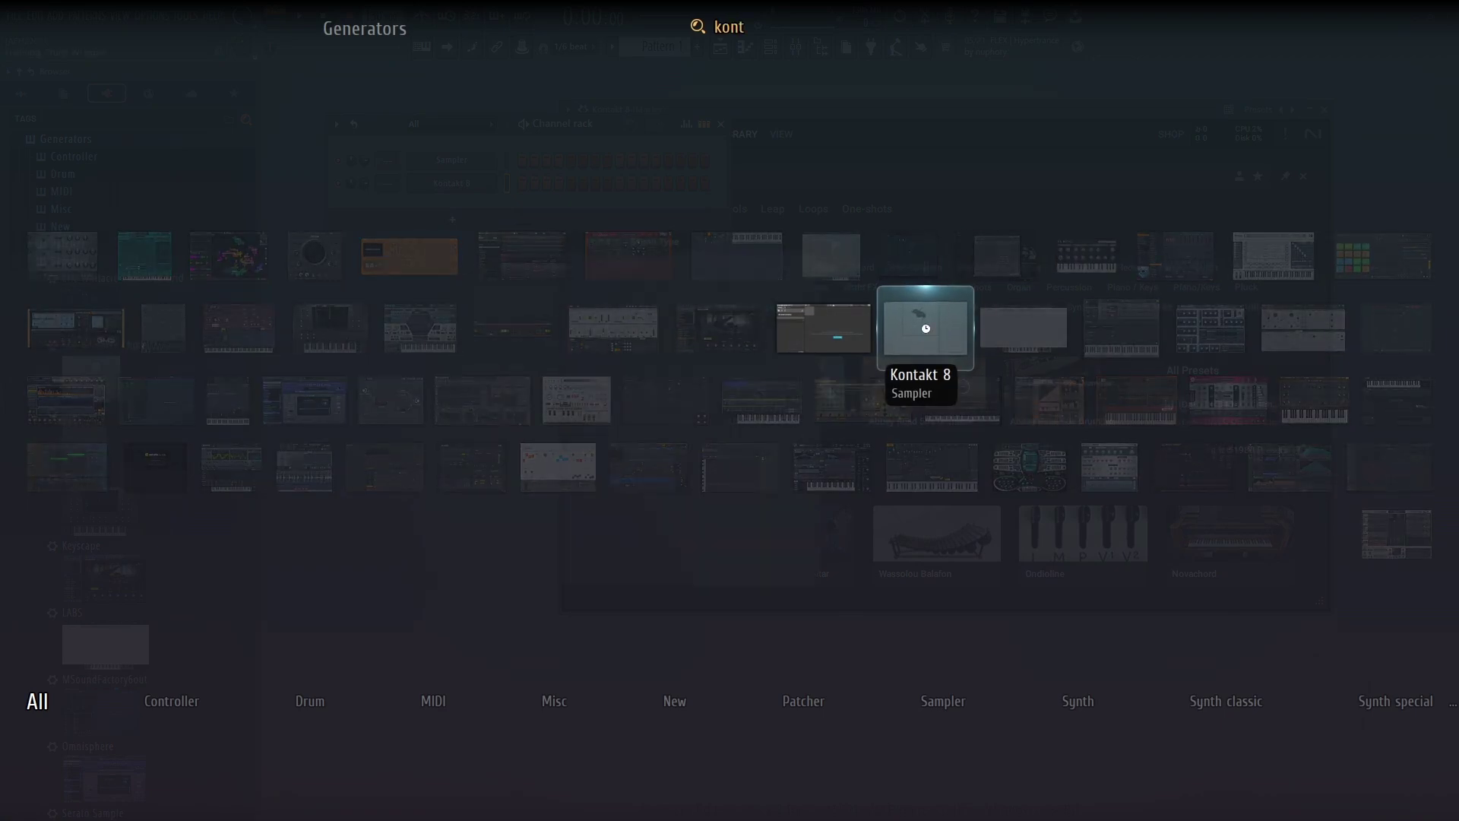
pyautogui.click(873, 282)
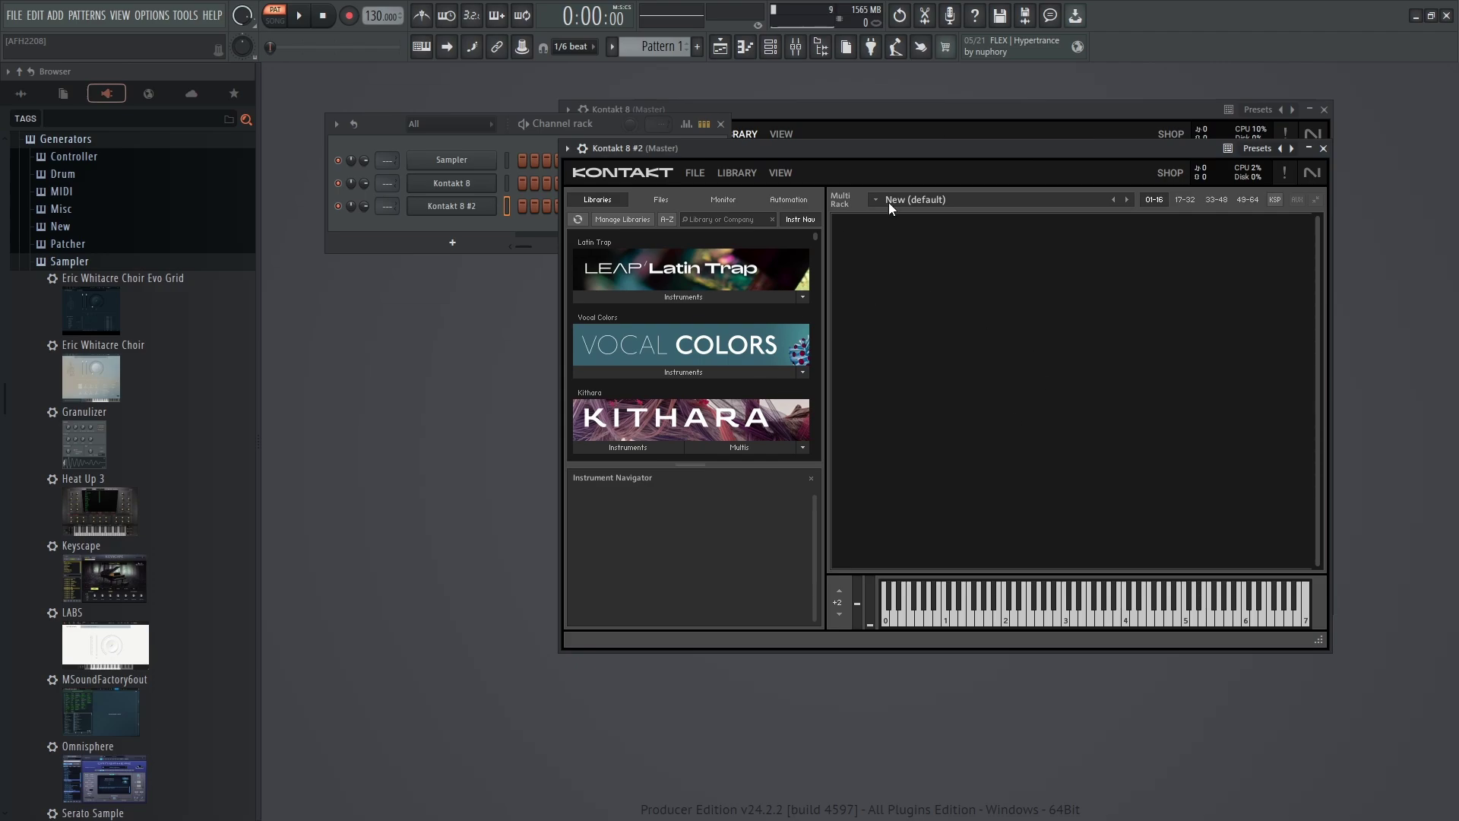
pyautogui.moveTo(969, 149); pyautogui.dragTo(916, 335)
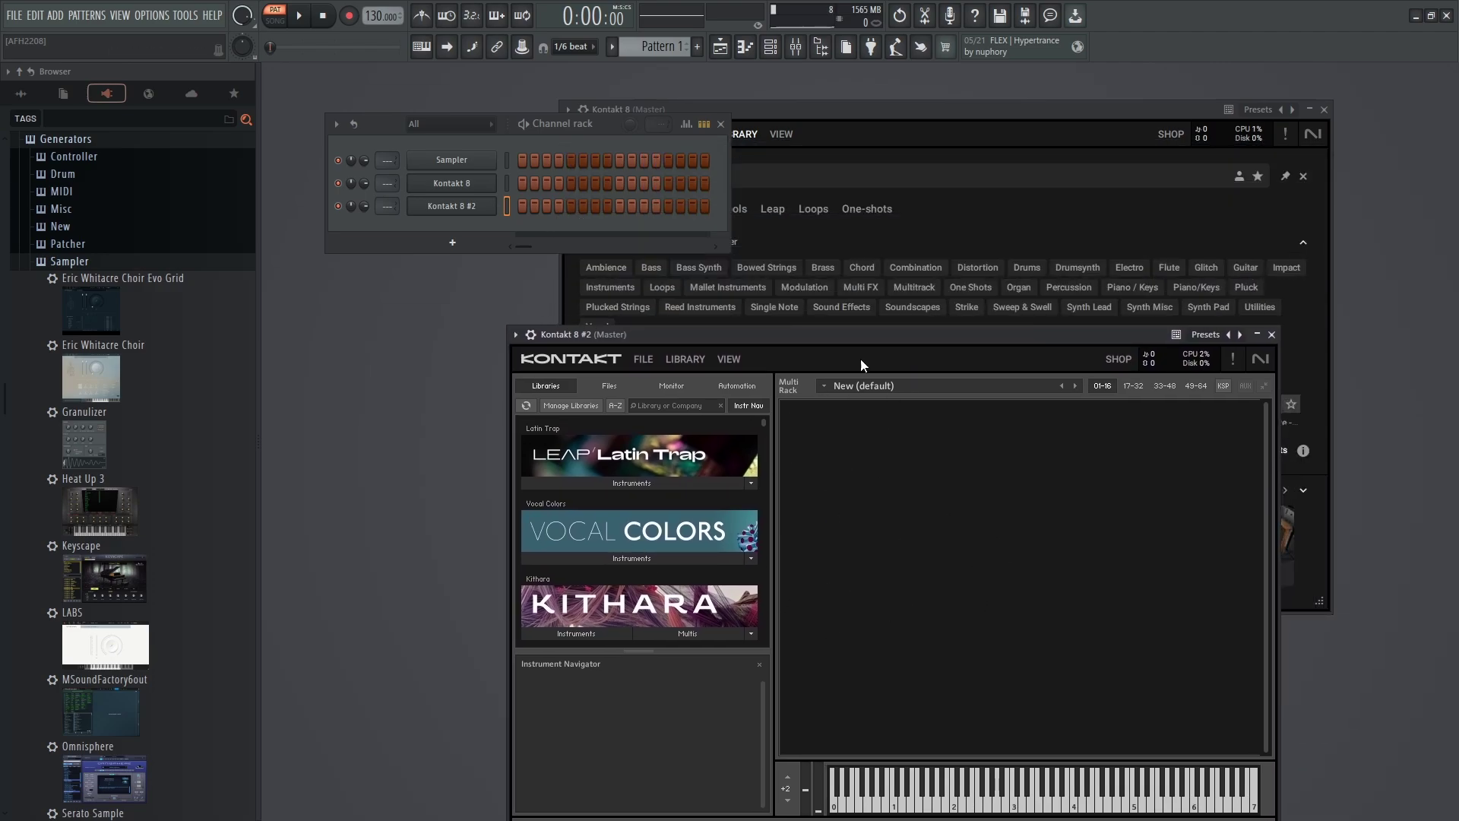
pyautogui.click(1026, 114)
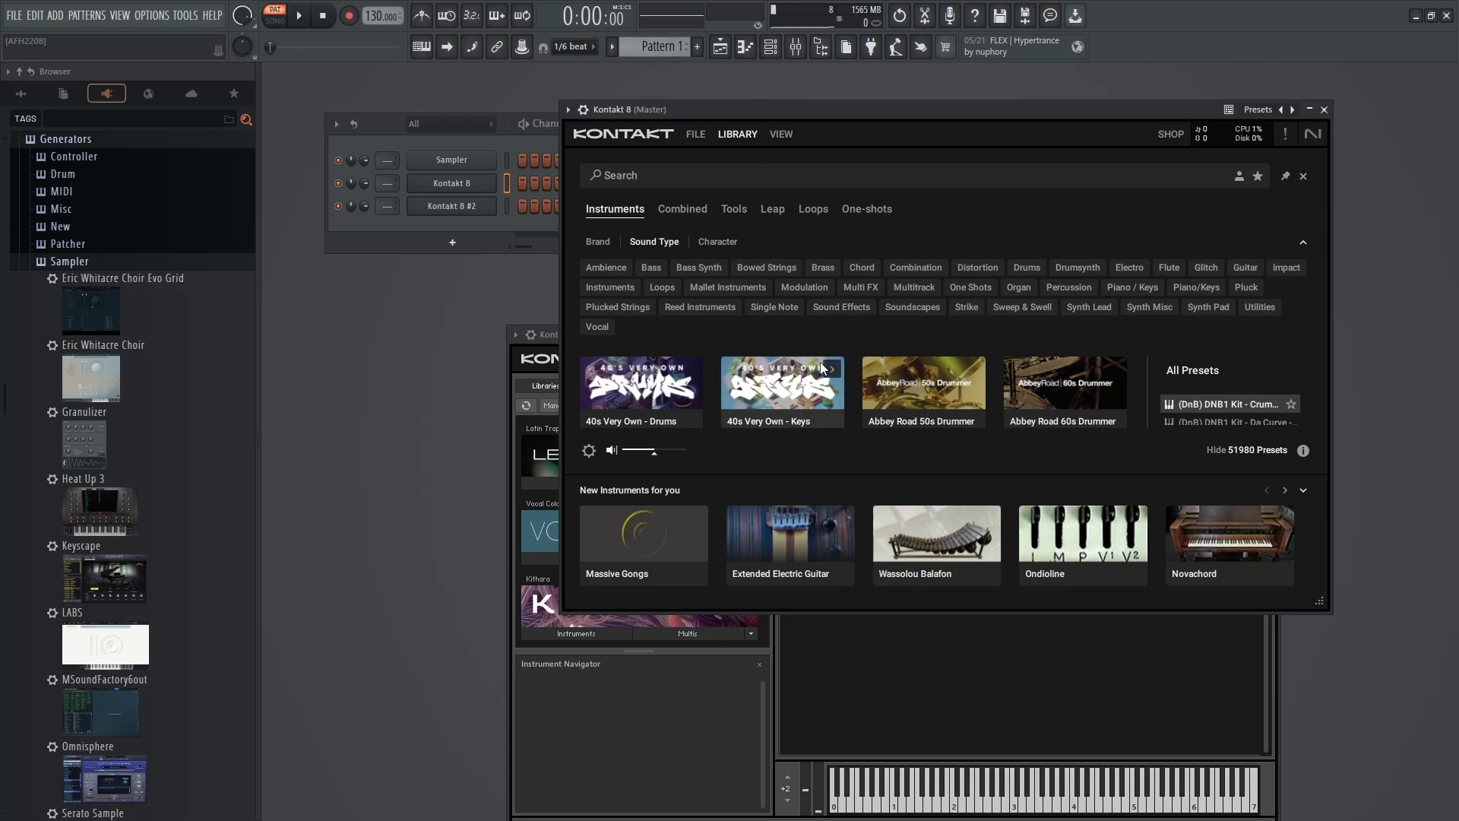
pyautogui.click(1041, 645)
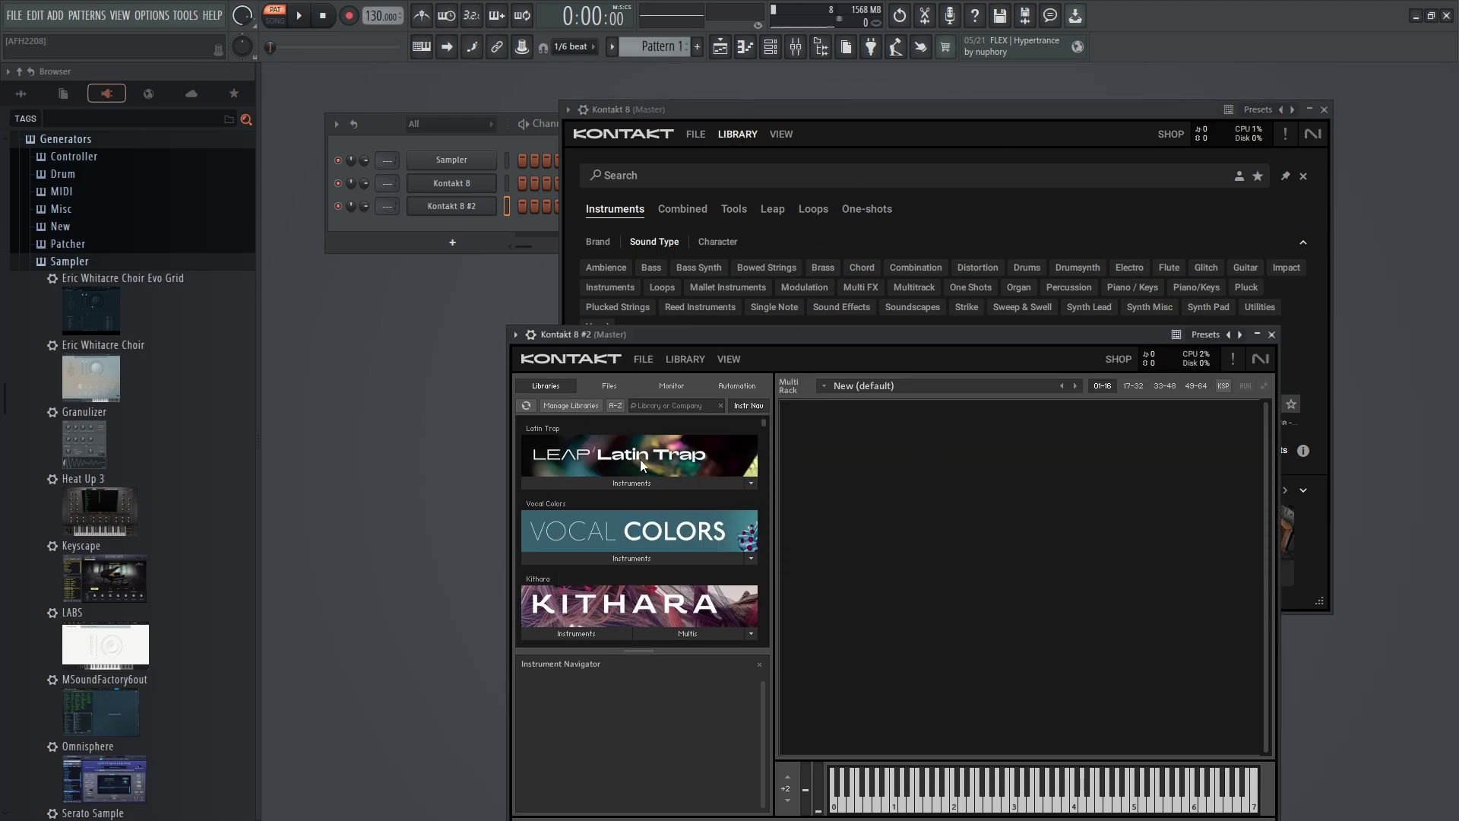
pyautogui.moveTo(1017, 330); pyautogui.dragTo(1011, 192)
pyautogui.click(1266, 190)
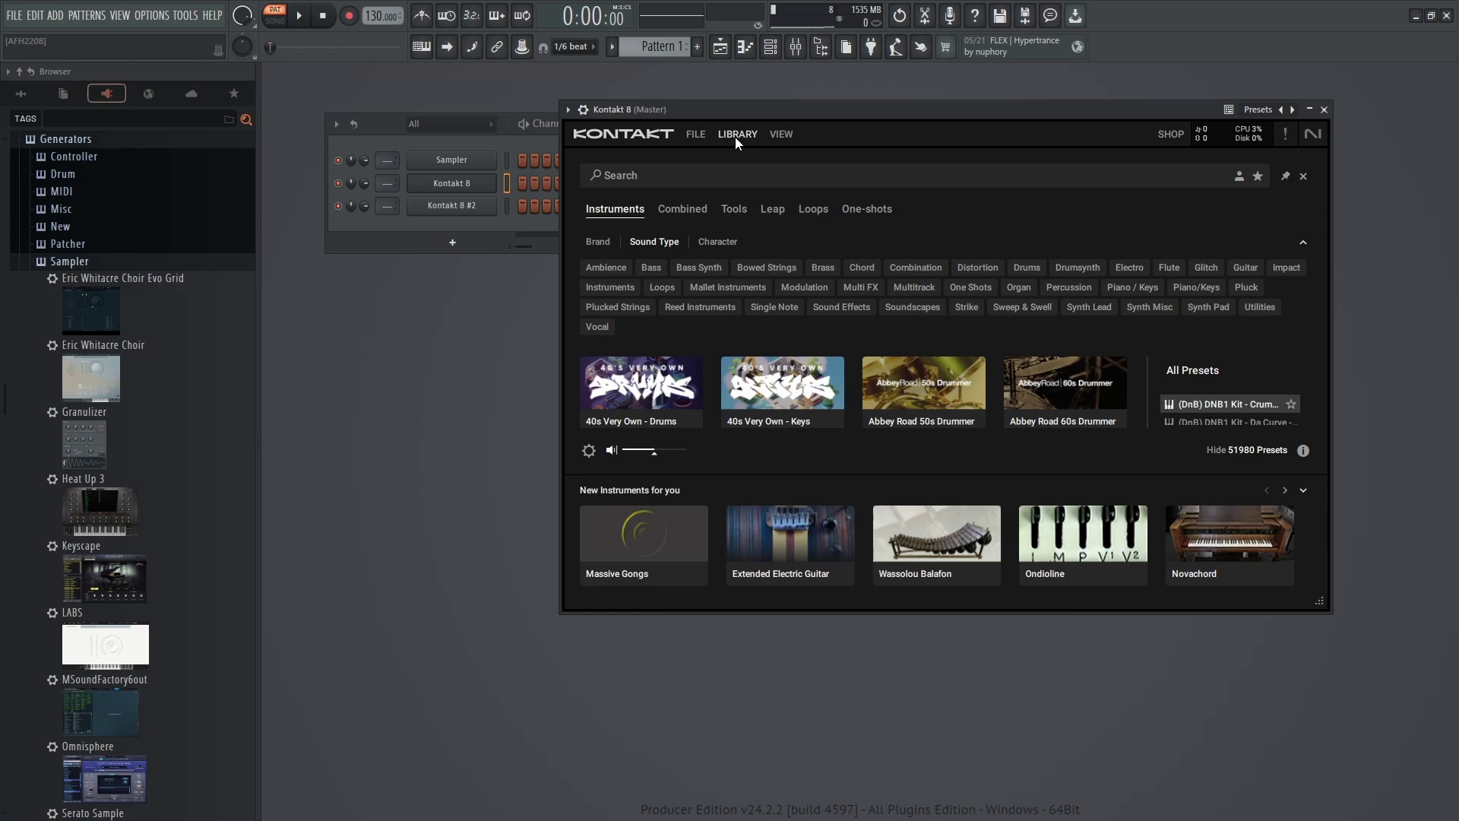
pyautogui.click(697, 133)
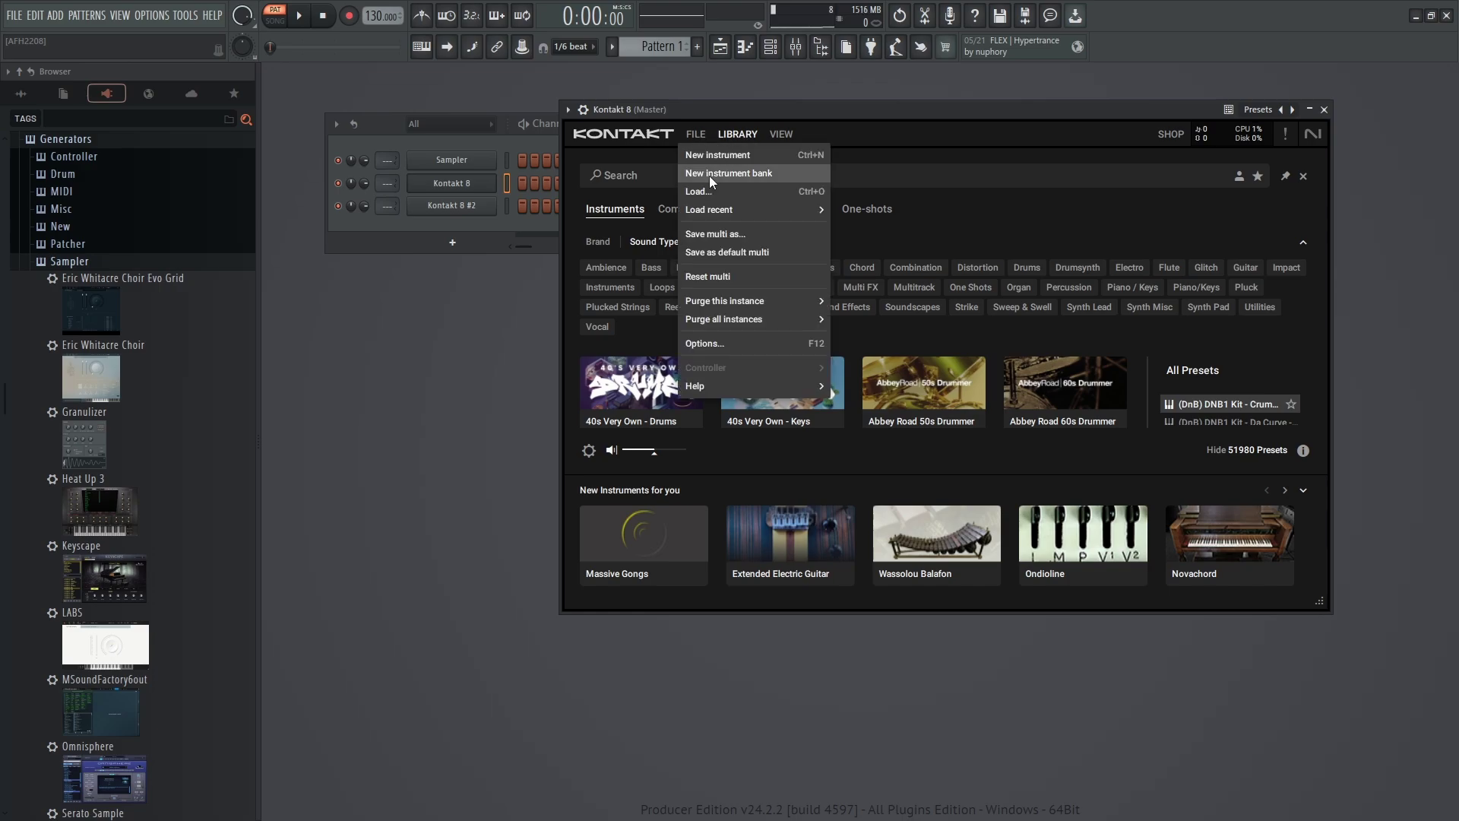
pyautogui.click(741, 344)
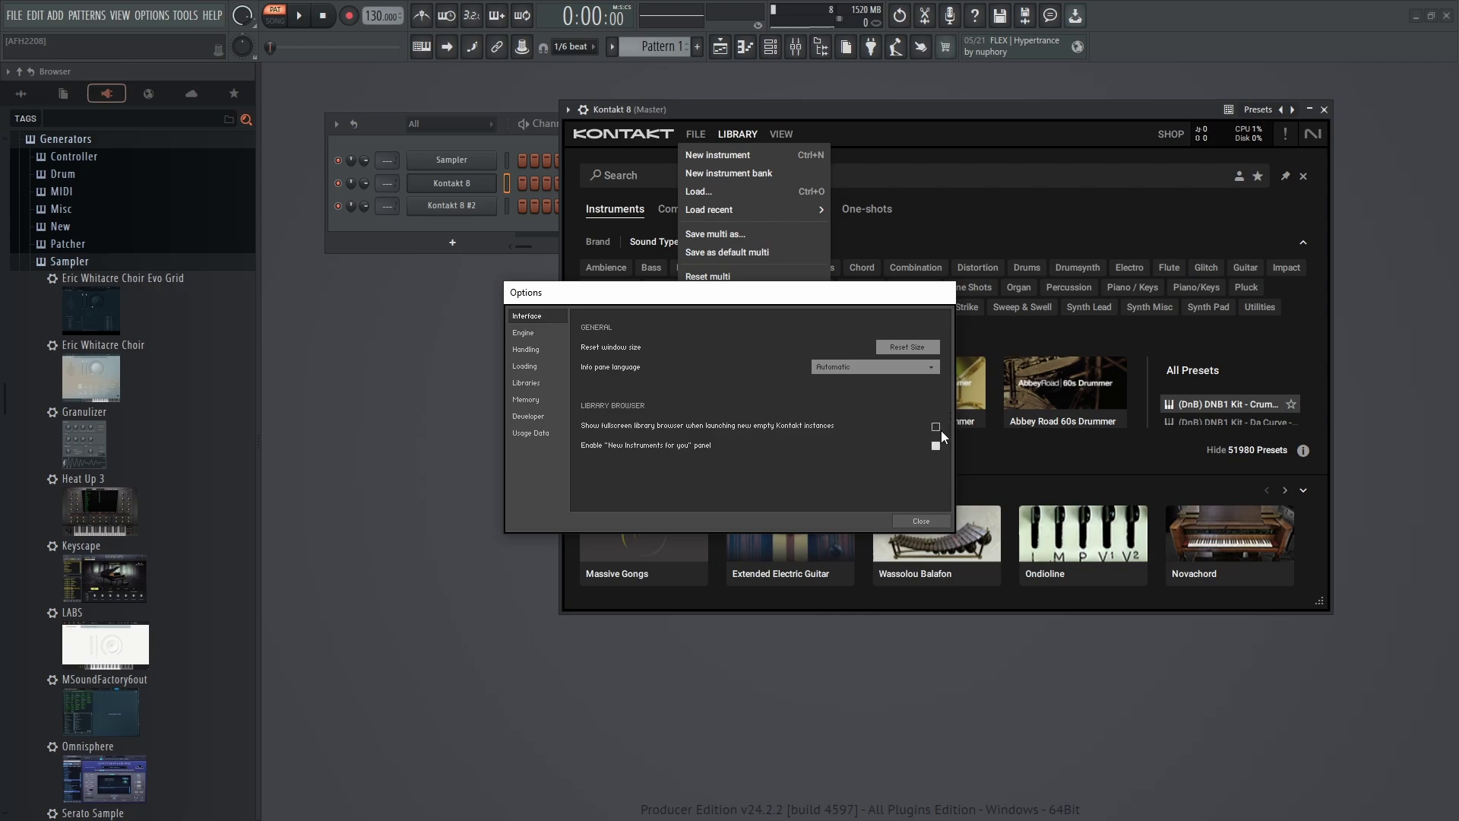
pyautogui.click(921, 520)
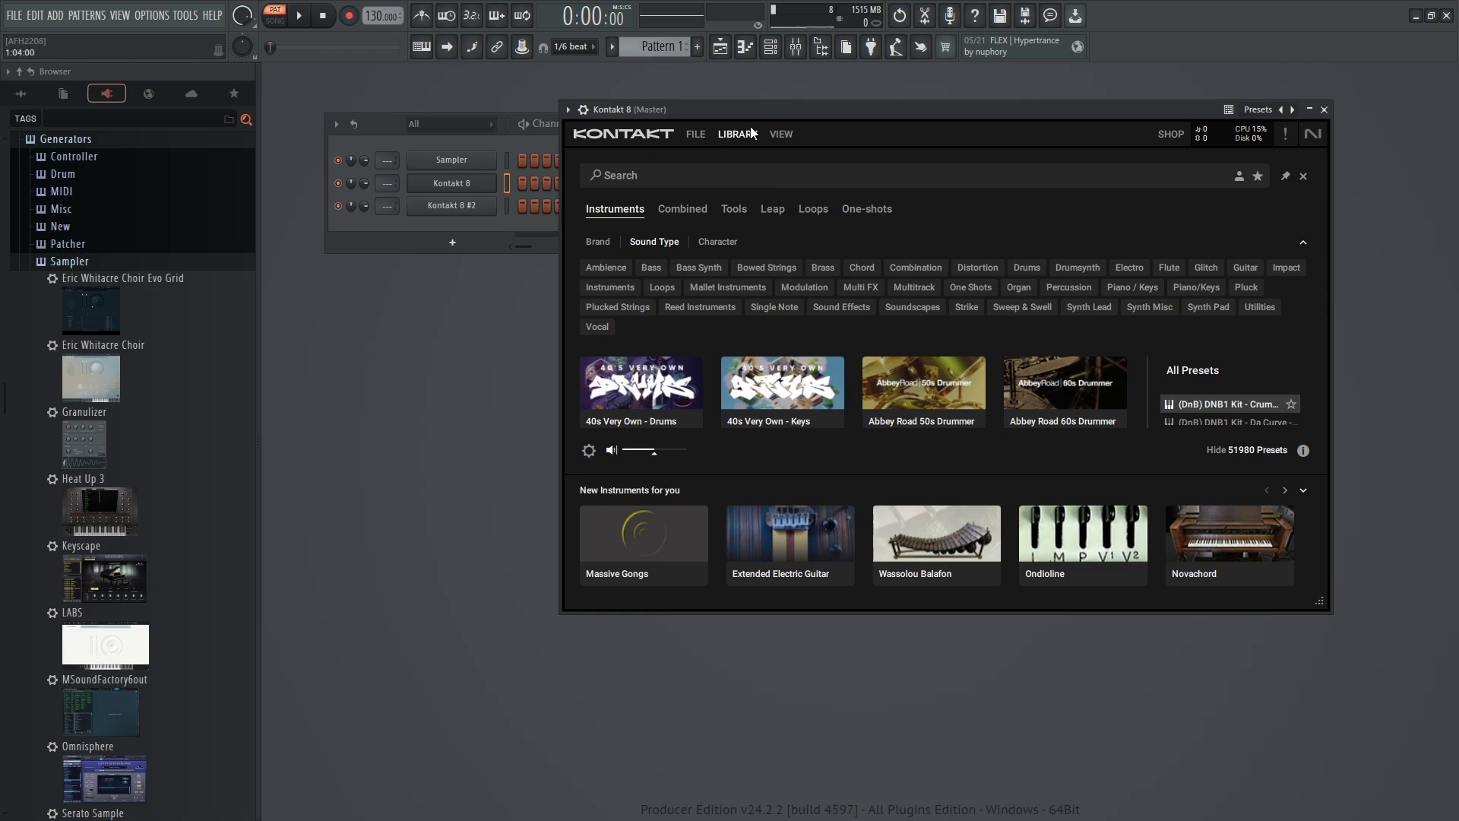
# - Exit the fullscreen Library browser and switch Kontakt to Default View
pyautogui.click(783, 135)
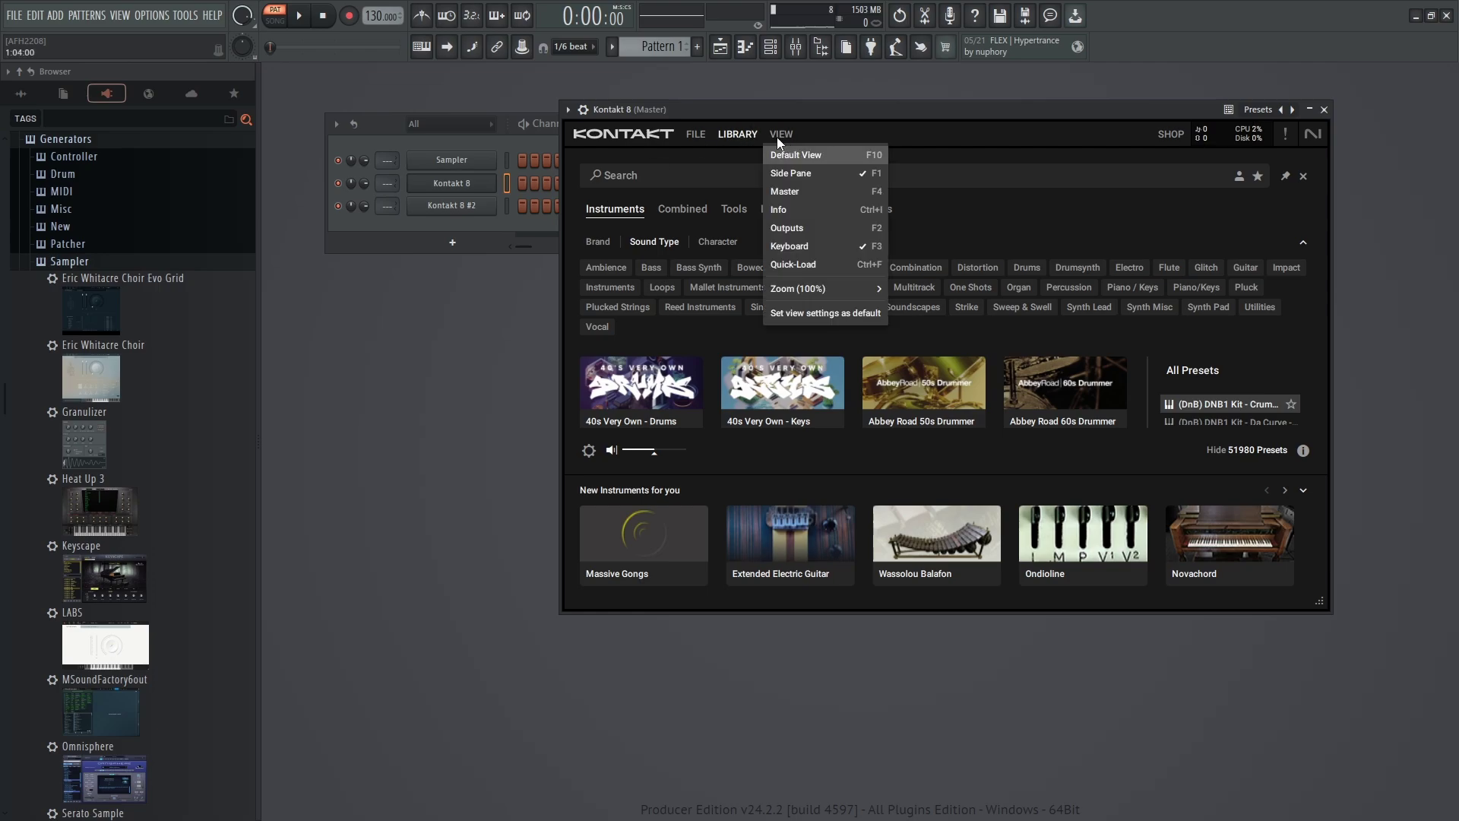
pyautogui.click(736, 135)
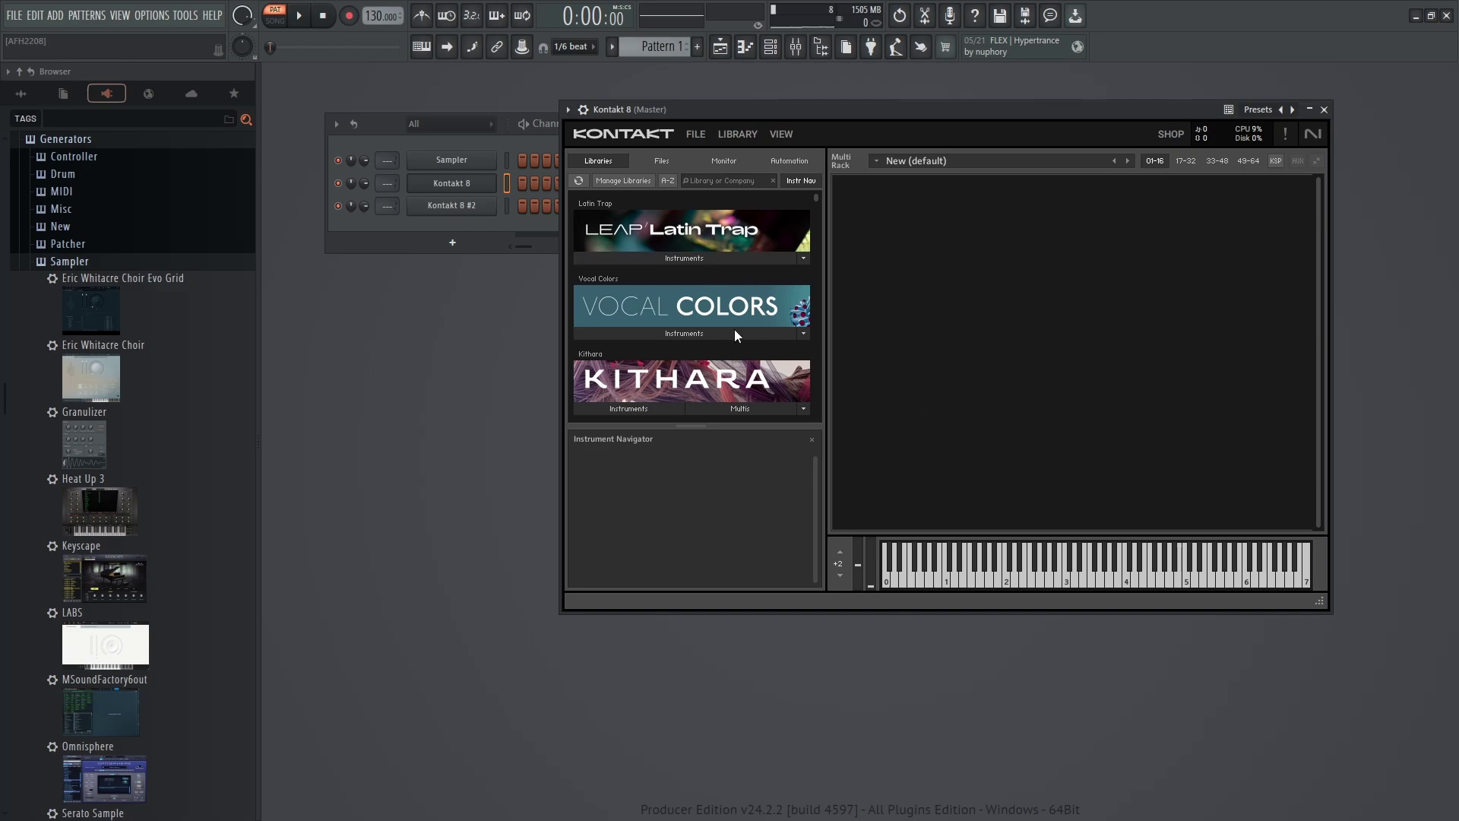
pyautogui.click(782, 135)
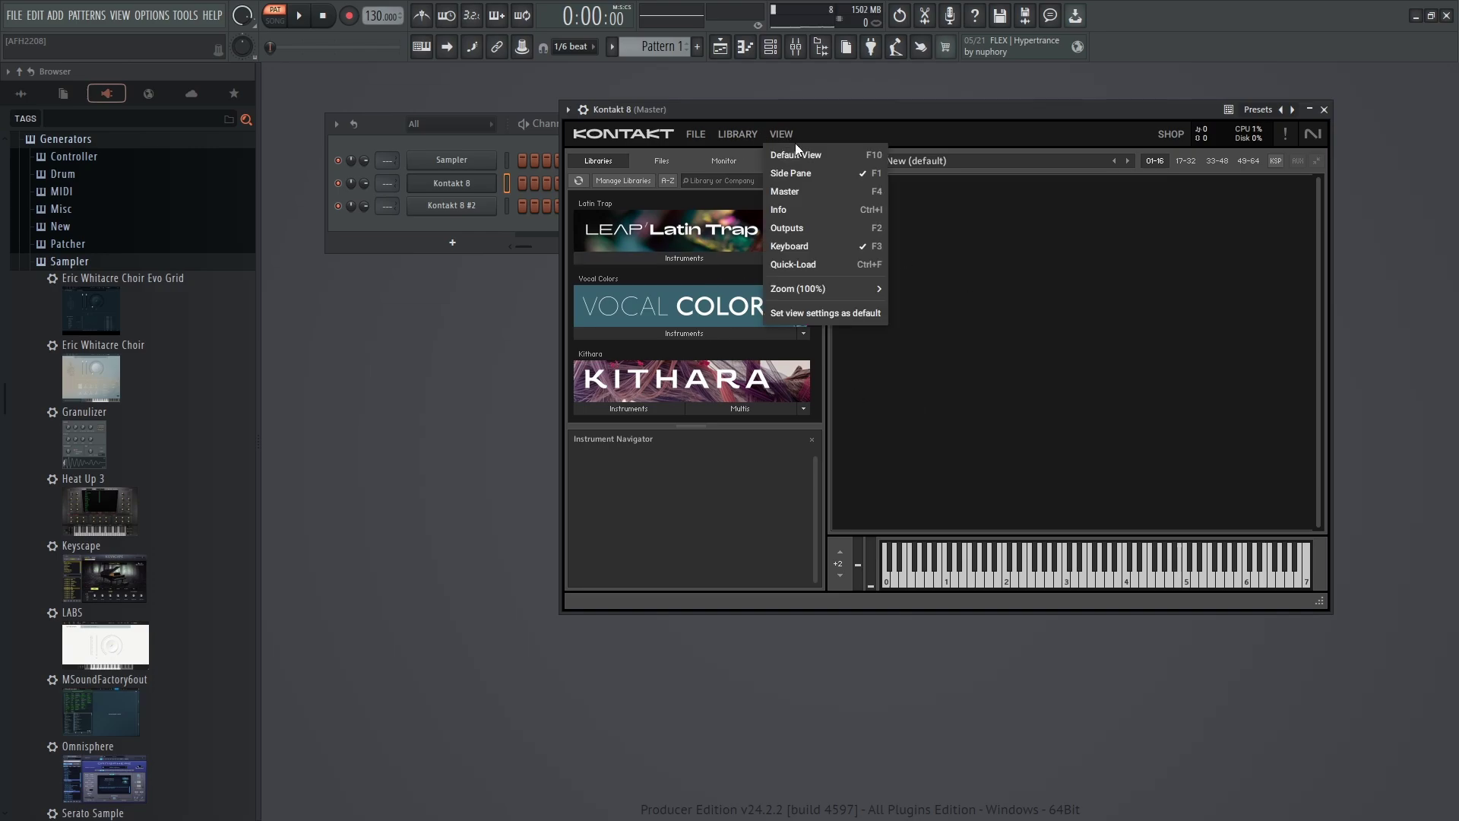
pyautogui.click(826, 183)
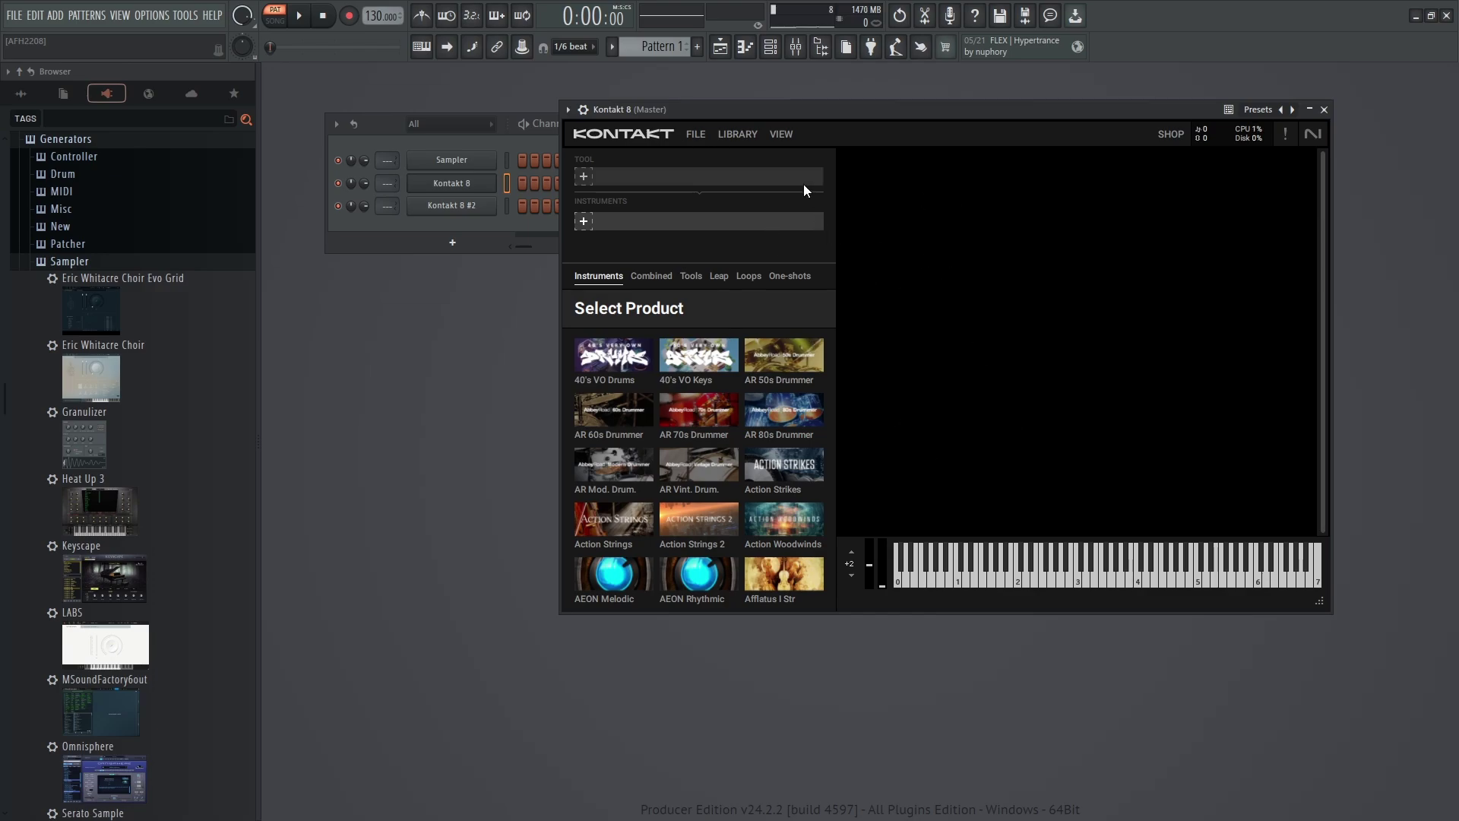
# - Switch to Classic View and save it as the default view for new instances
pyautogui.click(784, 139)
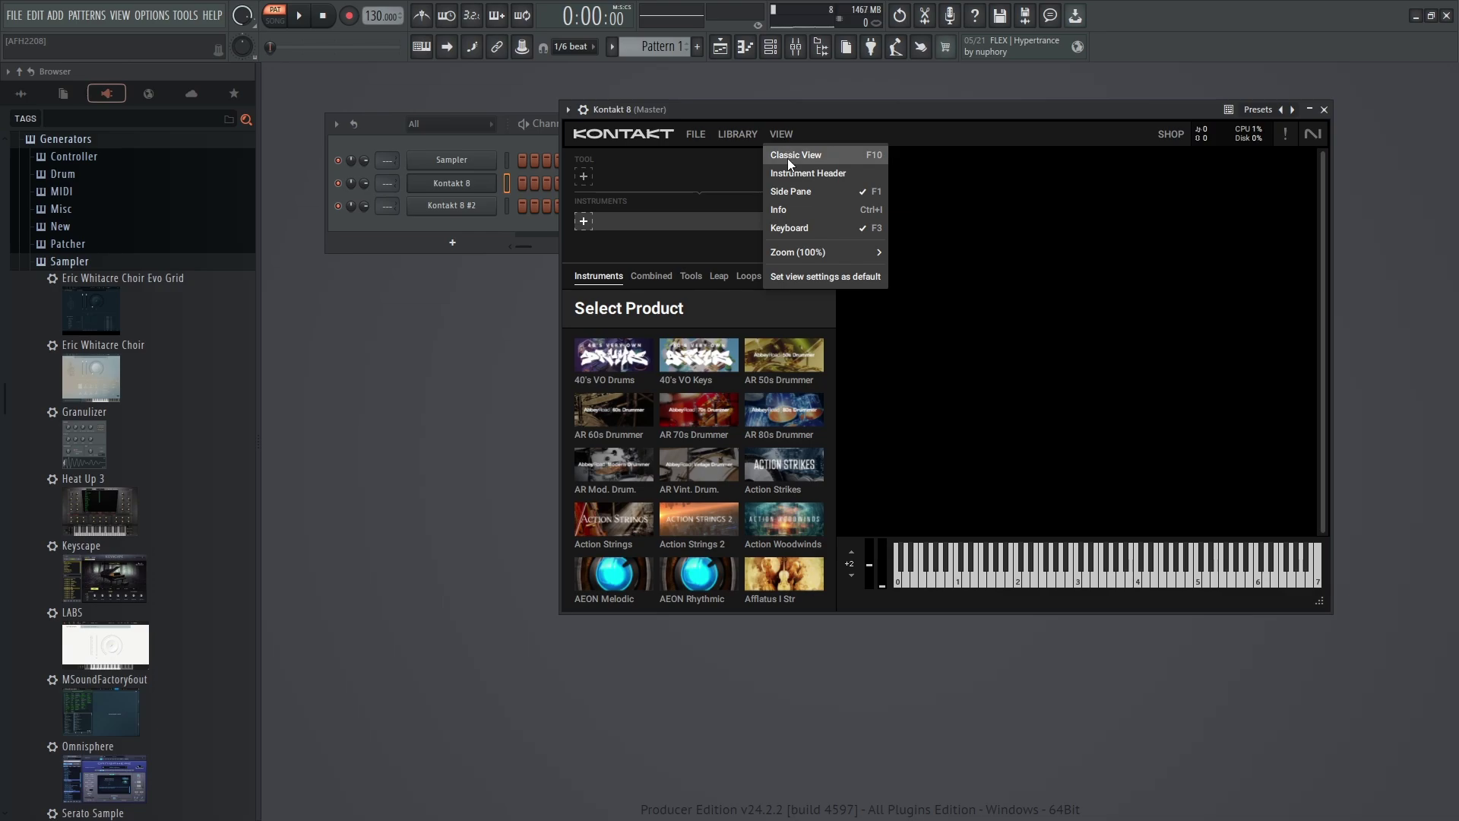
pyautogui.click(787, 158)
pyautogui.click(786, 136)
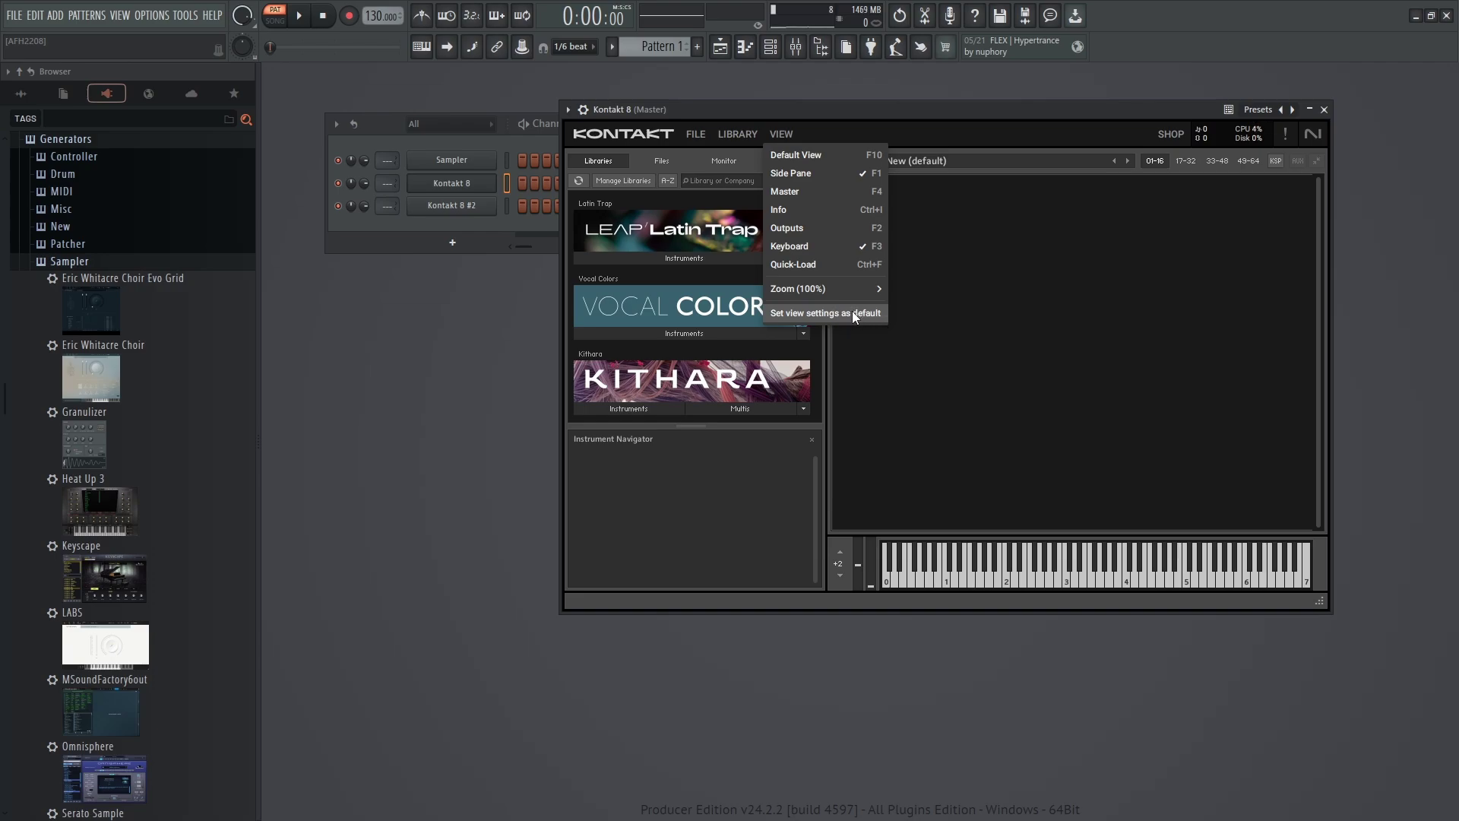
pyautogui.click(934, 360)
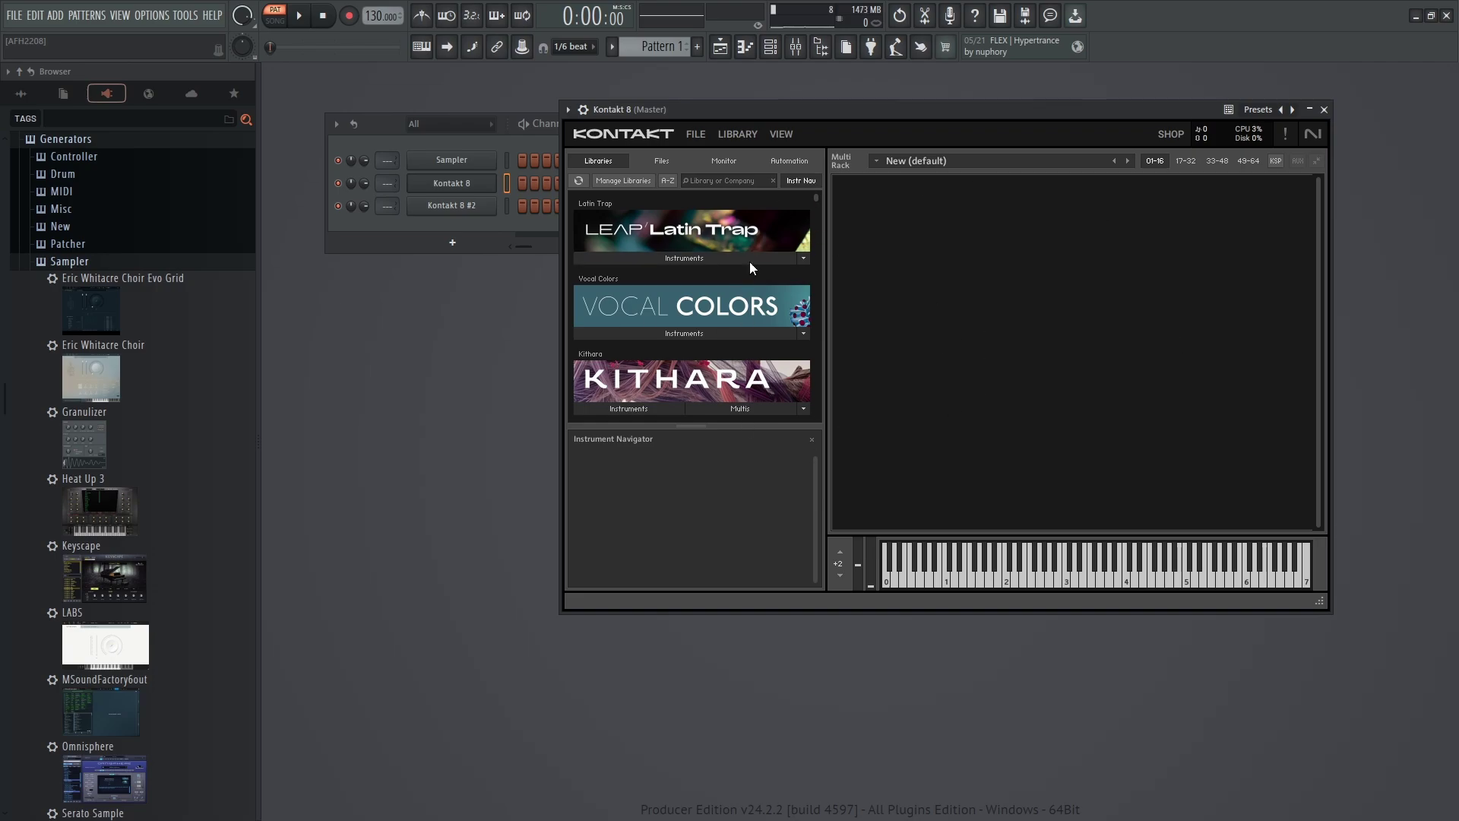
pyautogui.click(661, 159)
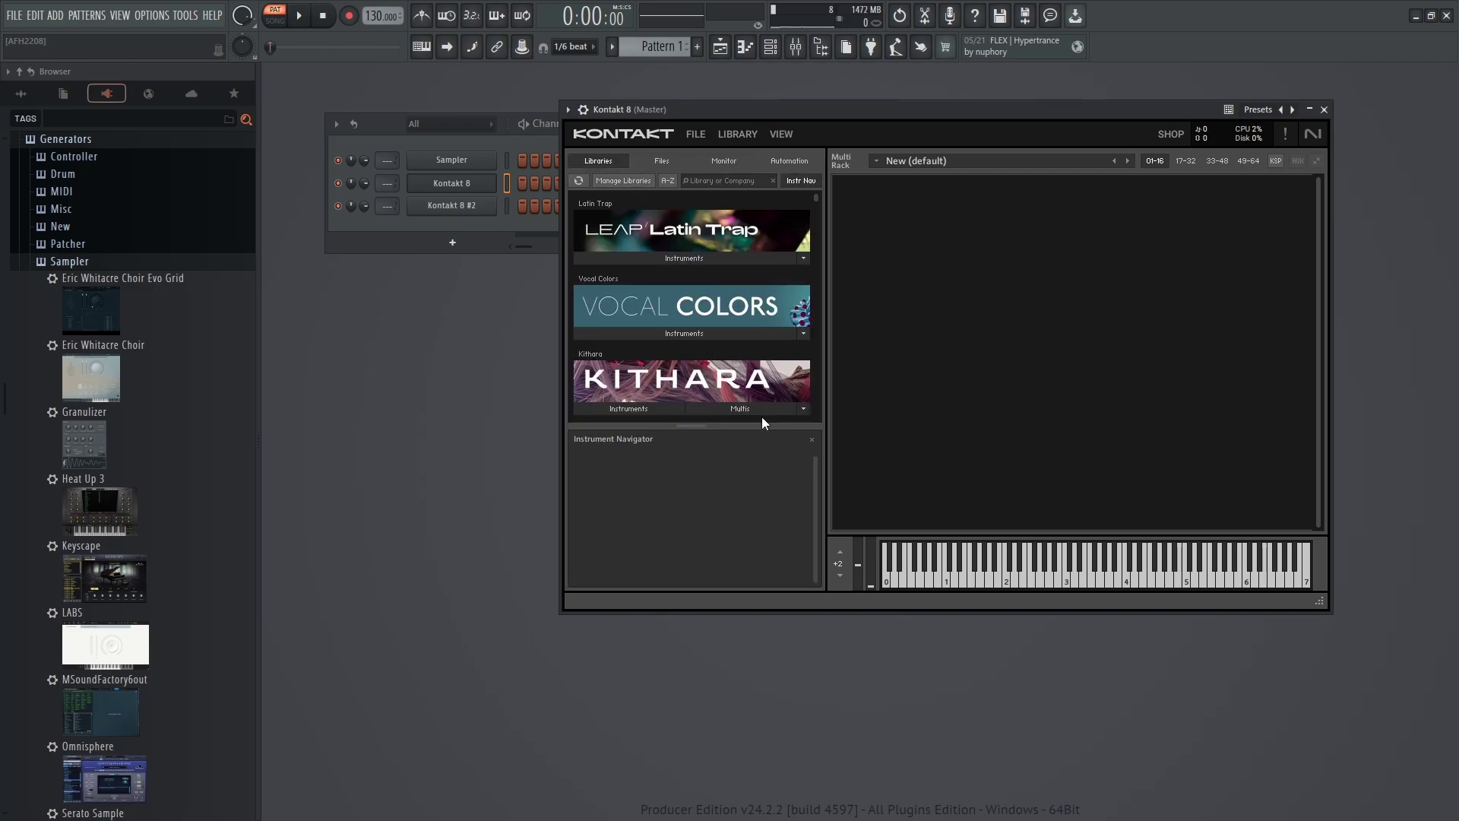